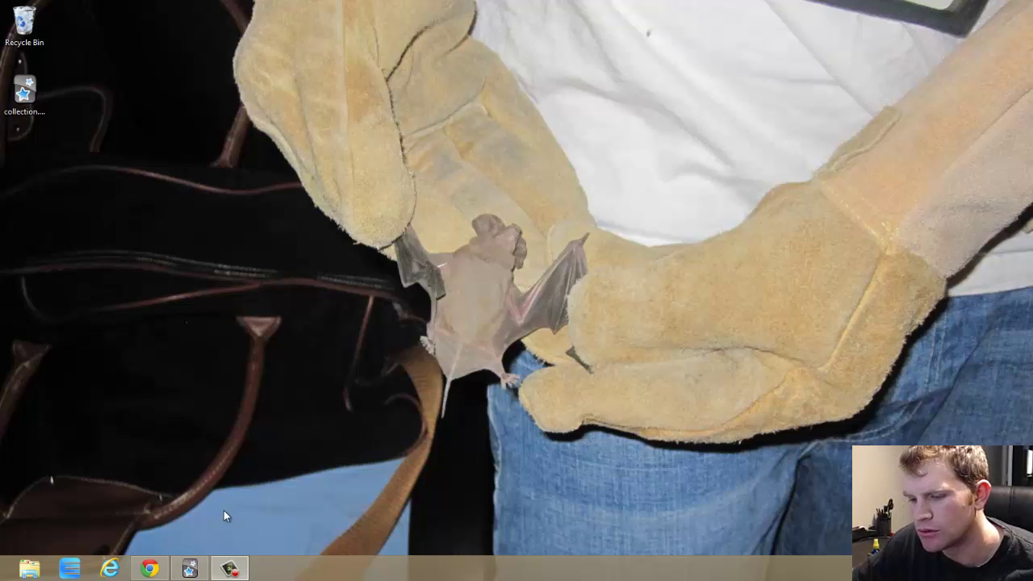
Step: Switch to Anki and open the options of the parasitology 01-03 deck
{"action": "left_click", "coordinate": [188, 571]}
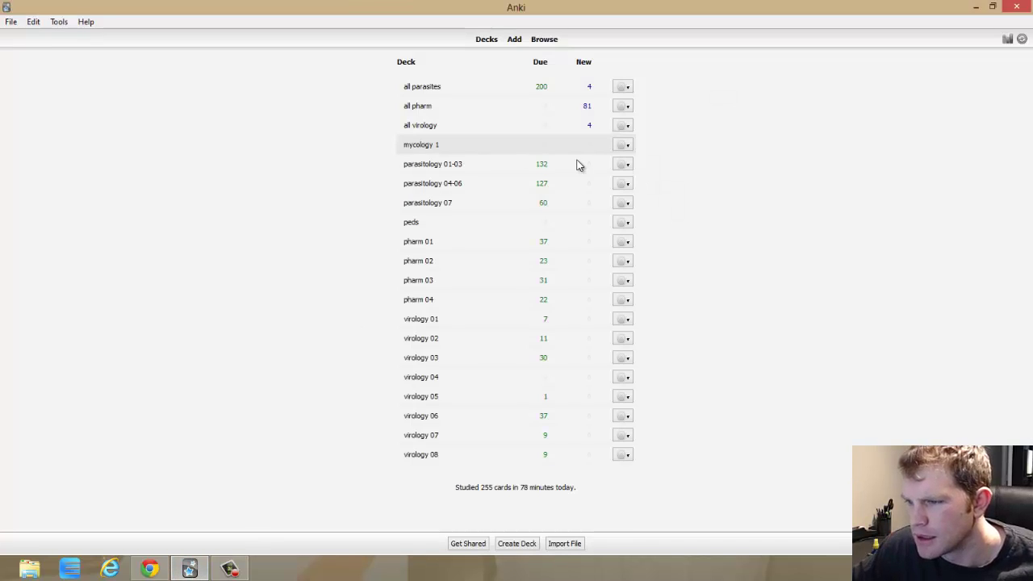
{"action": "left_click", "coordinate": [621, 167]}
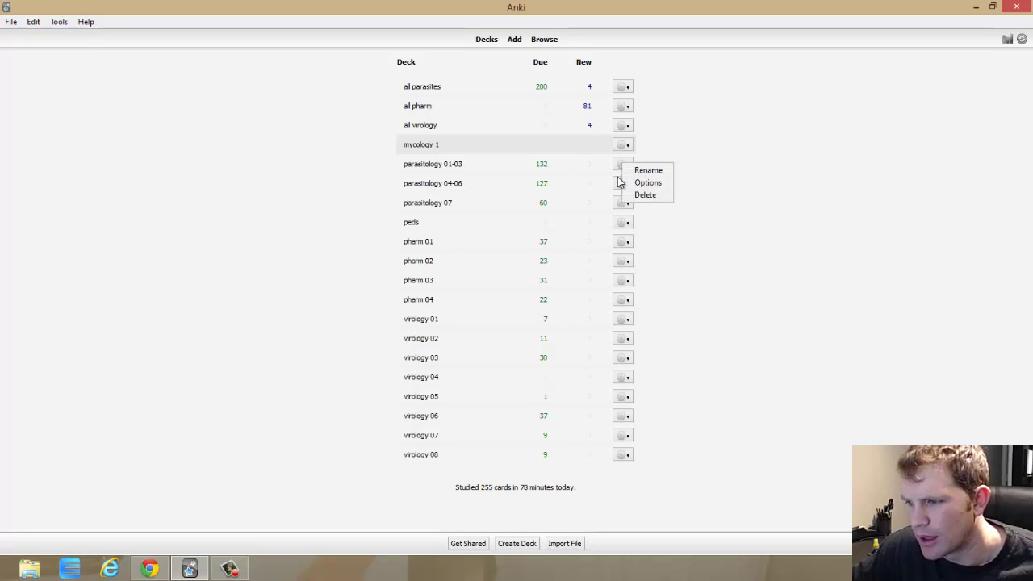
{"action": "left_click", "coordinate": [383, 194]}
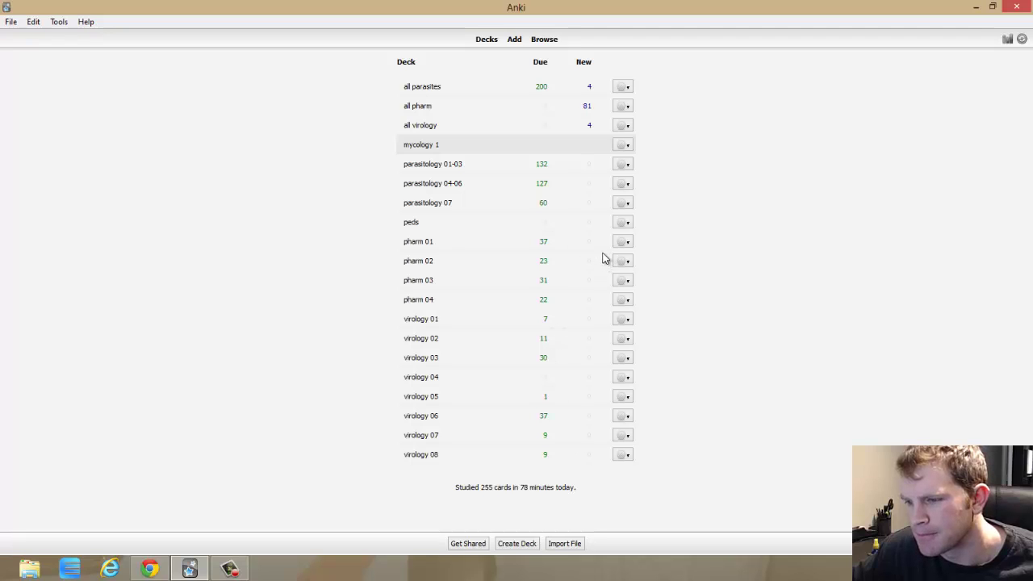
{"action": "left_click", "coordinate": [623, 168]}
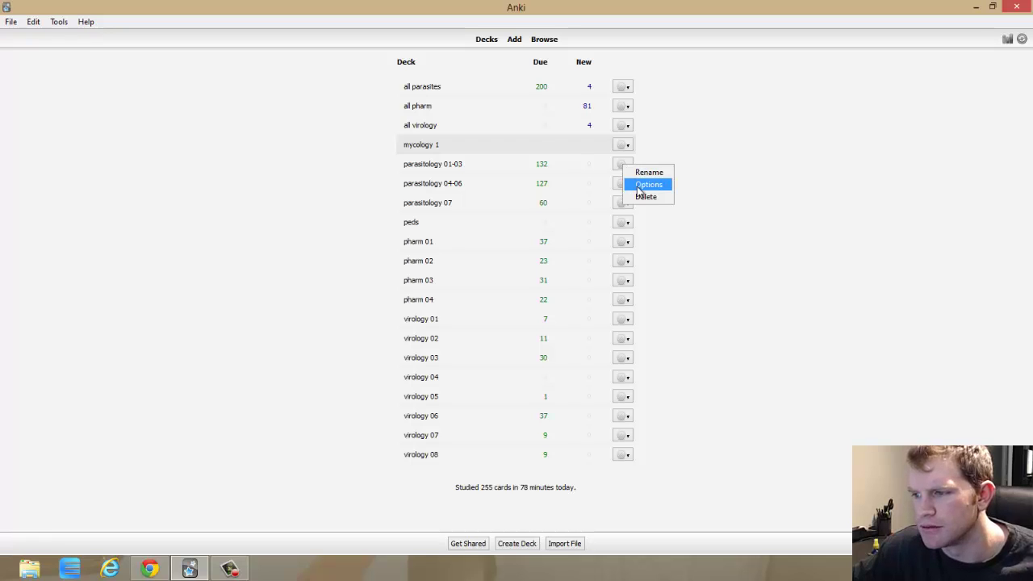
{"action": "left_click", "coordinate": [855, 132]}
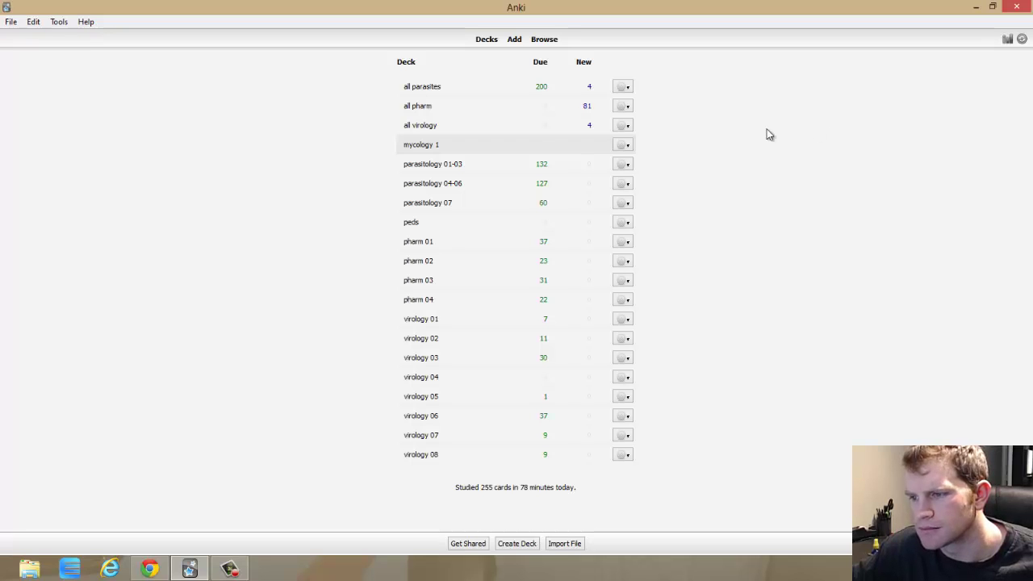
{"action": "left_click", "coordinate": [625, 166]}
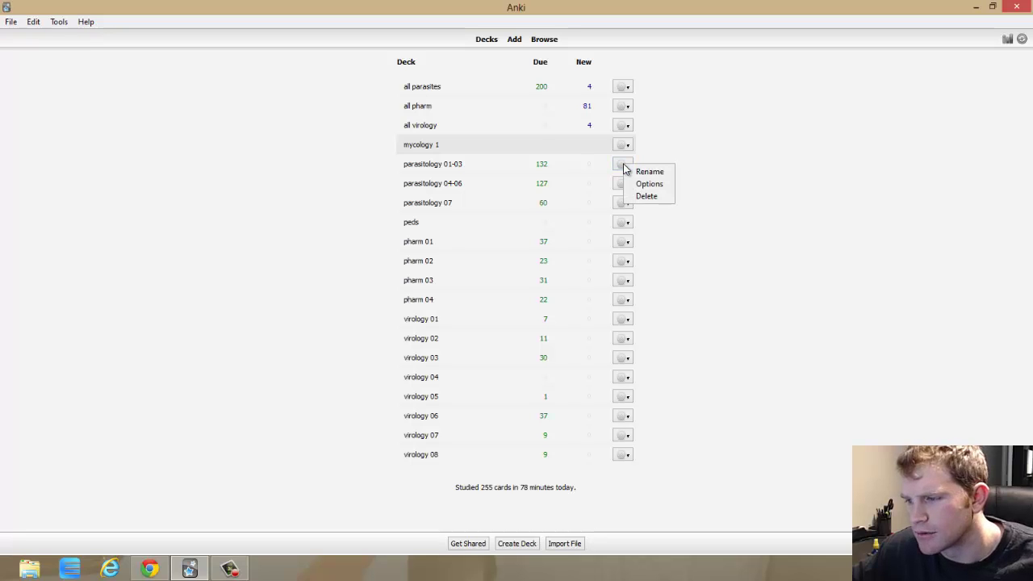
{"action": "left_click", "coordinate": [639, 186]}
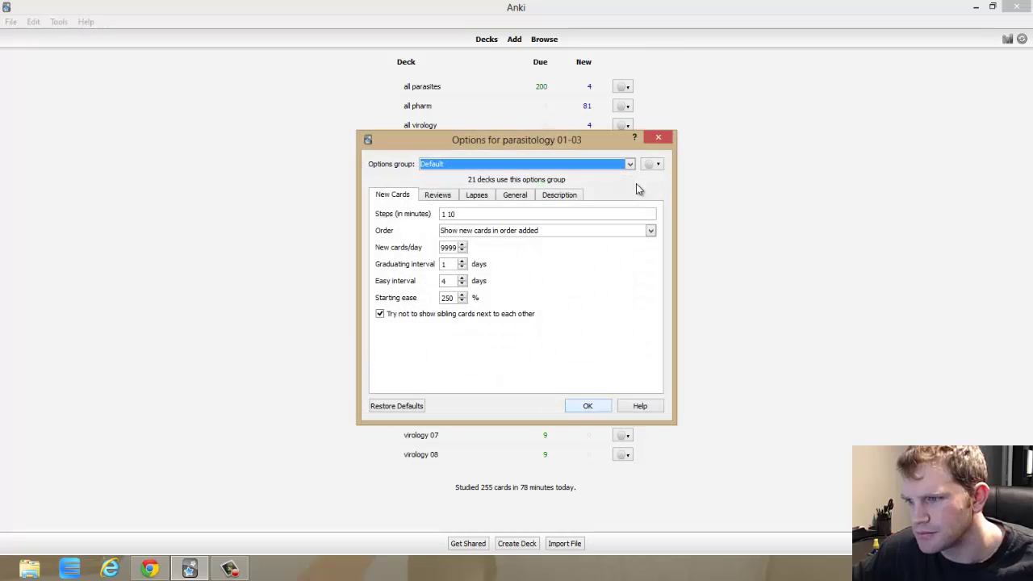
Step: Examine the deck's review, new card and lapse settings, and close the options
{"action": "left_click", "coordinate": [442, 196]}
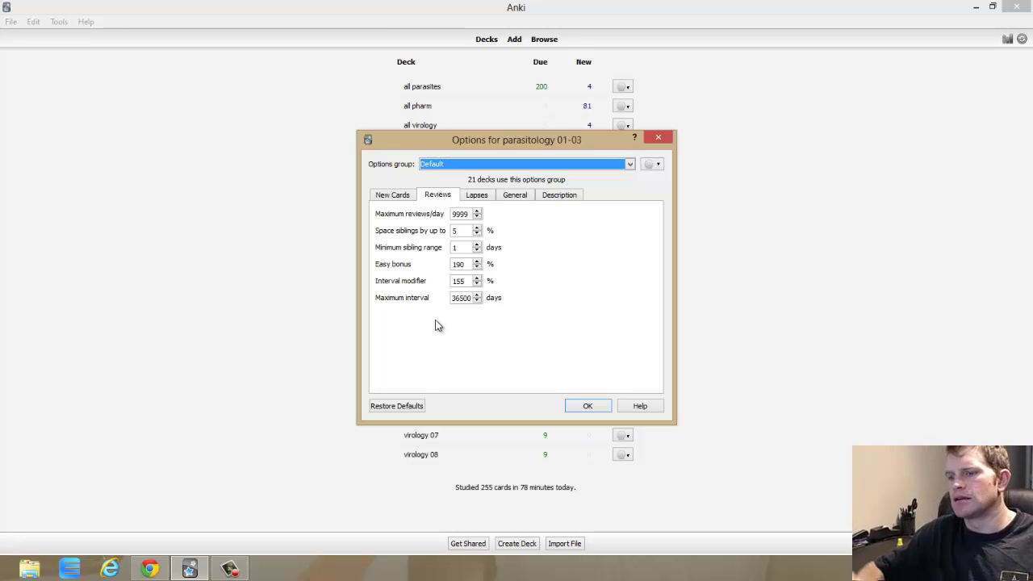
{"action": "left_click", "coordinate": [397, 197]}
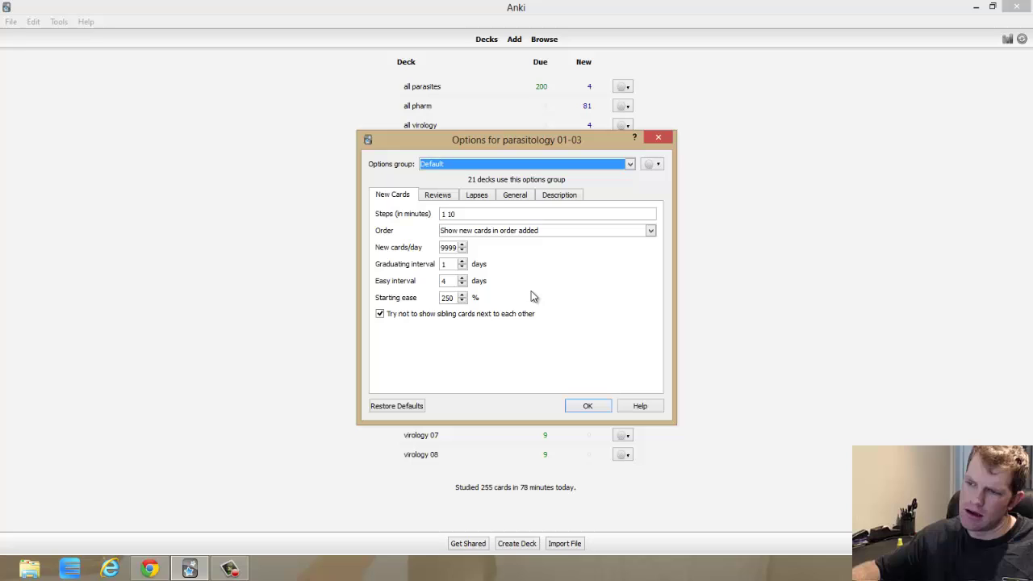
{"action": "left_click", "coordinate": [442, 197]}
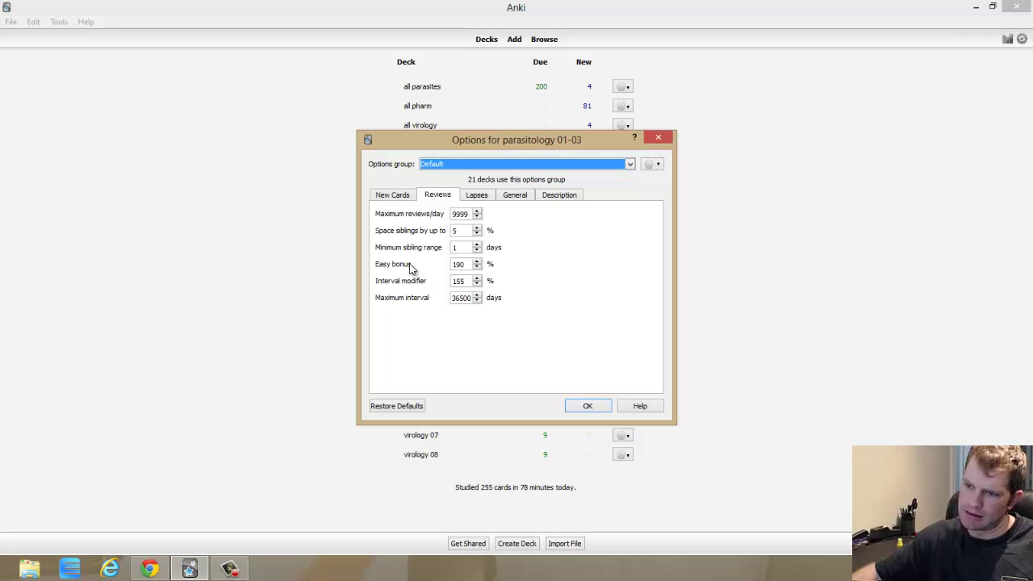
{"action": "left_click", "coordinate": [476, 195]}
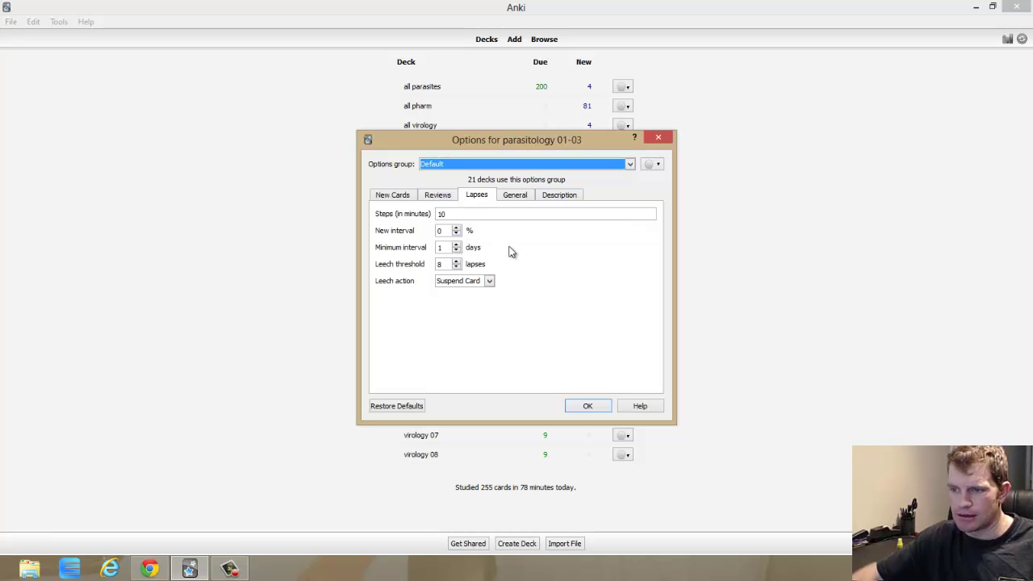
{"action": "left_click", "coordinate": [437, 196]}
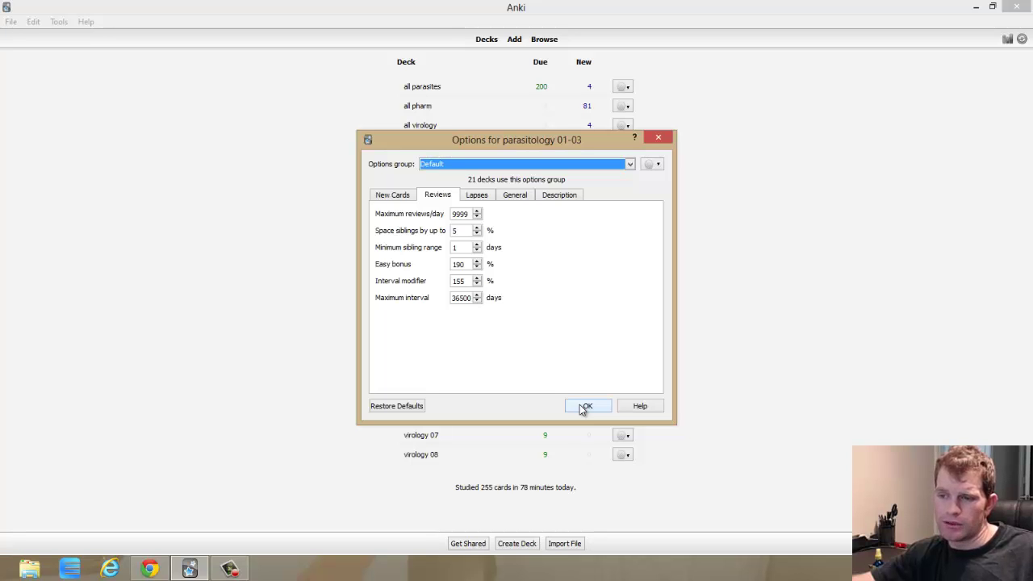
{"action": "left_click", "coordinate": [581, 406]}
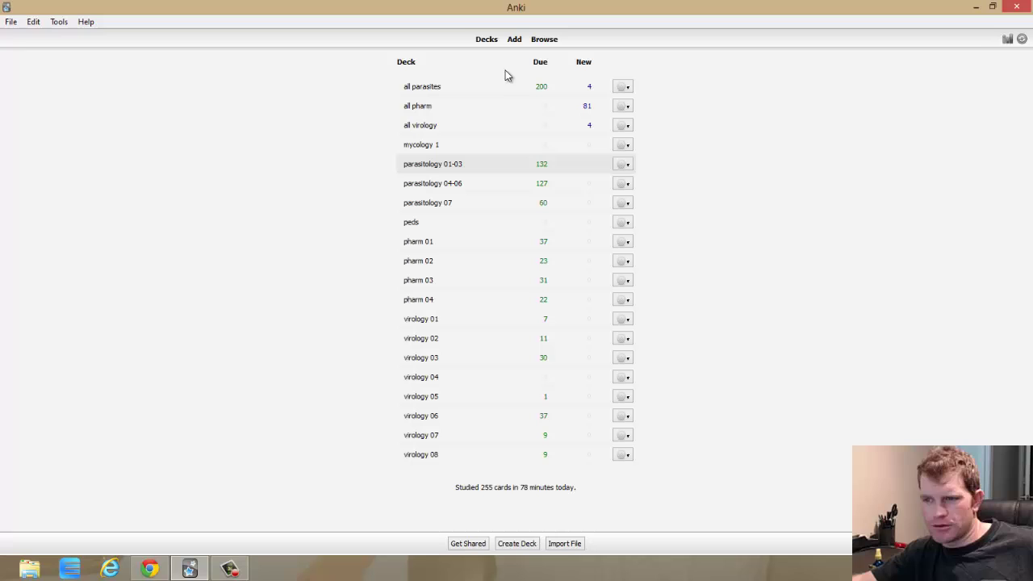
Step: Open the card browser and search for prop:lapses>3
{"action": "left_click", "coordinate": [542, 40]}
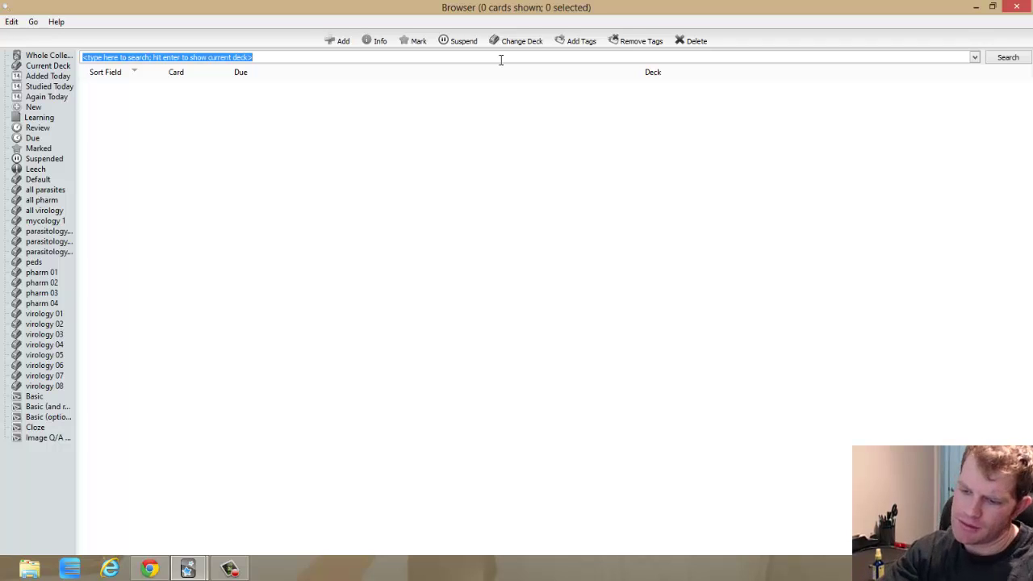
{"action": "type", "text": "prop"}
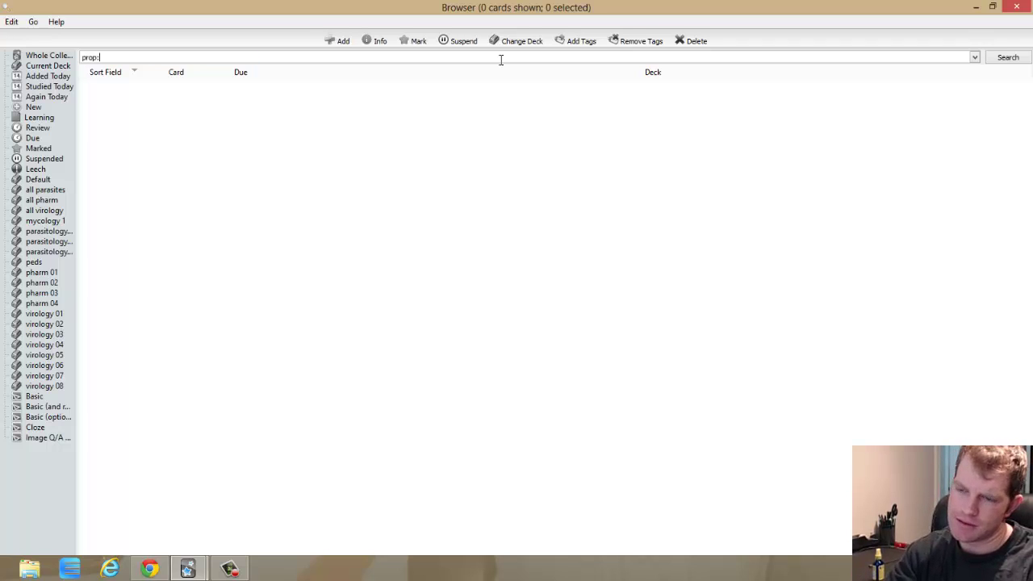
{"action": "type", "text": ":lapses"}
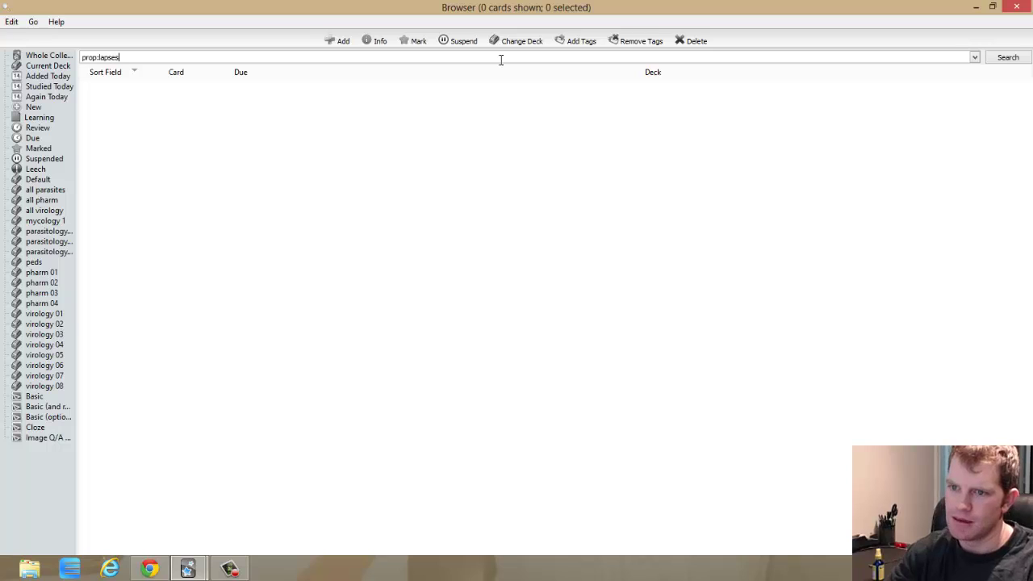
{"action": "type", "text": ">"}
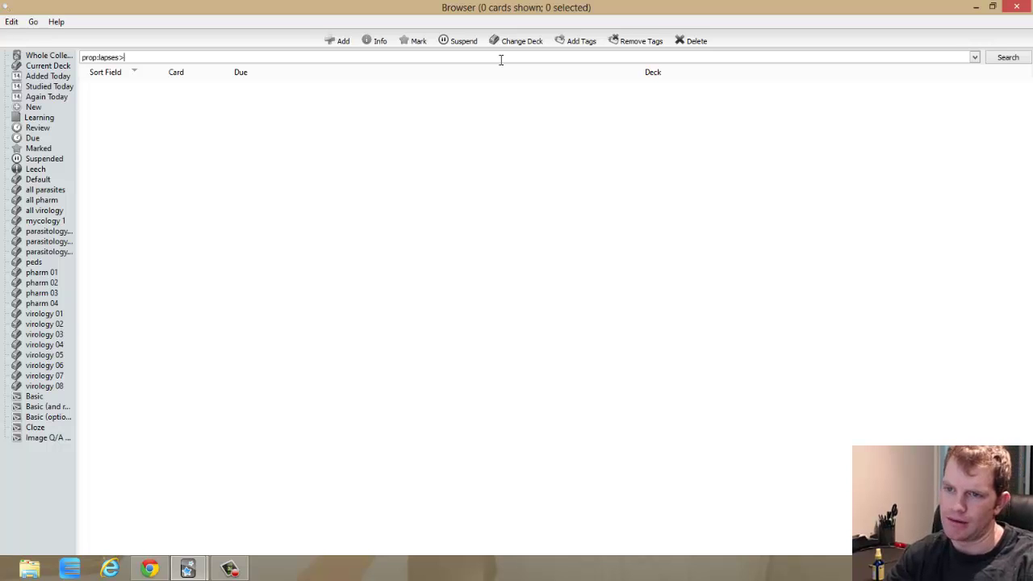
{"action": "type", "text": "3"}
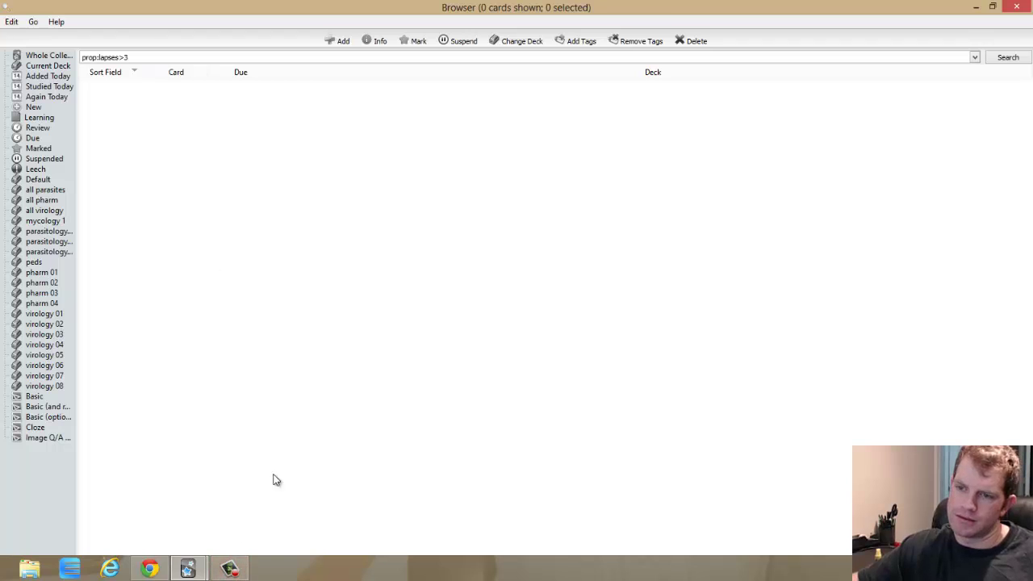
{"action": "left_click", "coordinate": [1001, 58]}
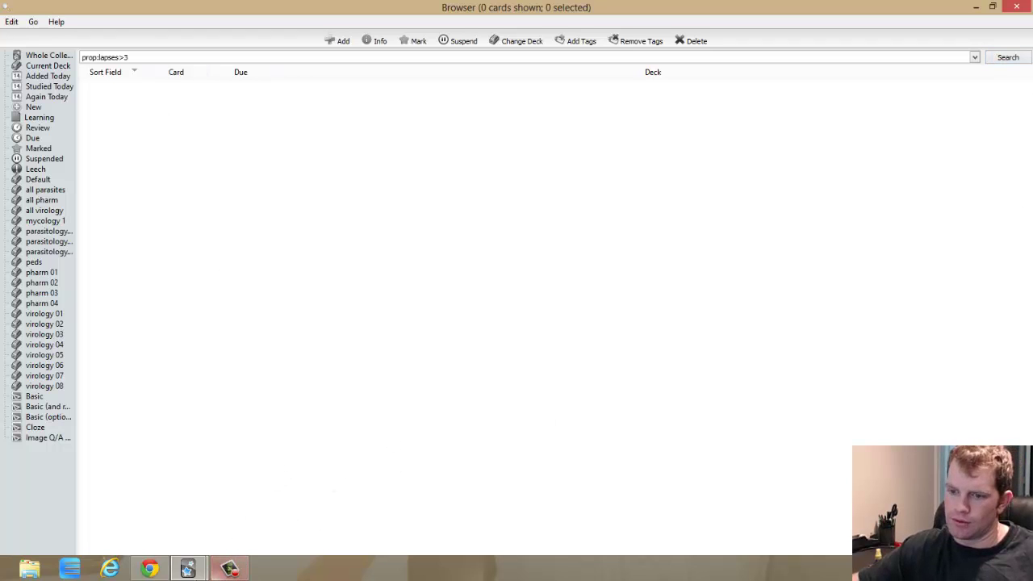
Step: Look up the card property search syntax in the Anki 2.0 User Manual in Chrome, and return to the card browser
{"action": "left_click", "coordinate": [150, 568]}
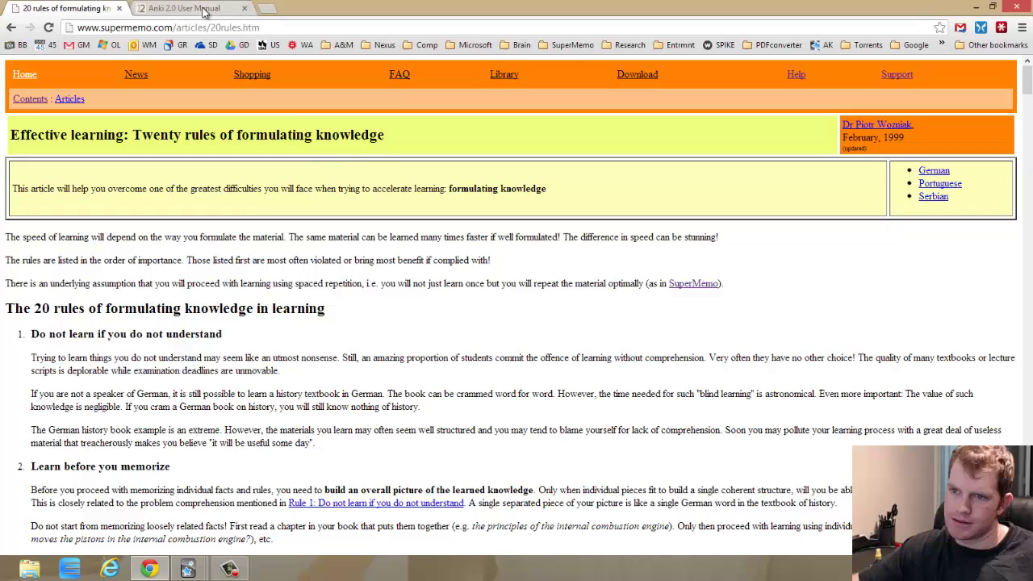
{"action": "left_click", "coordinate": [204, 10]}
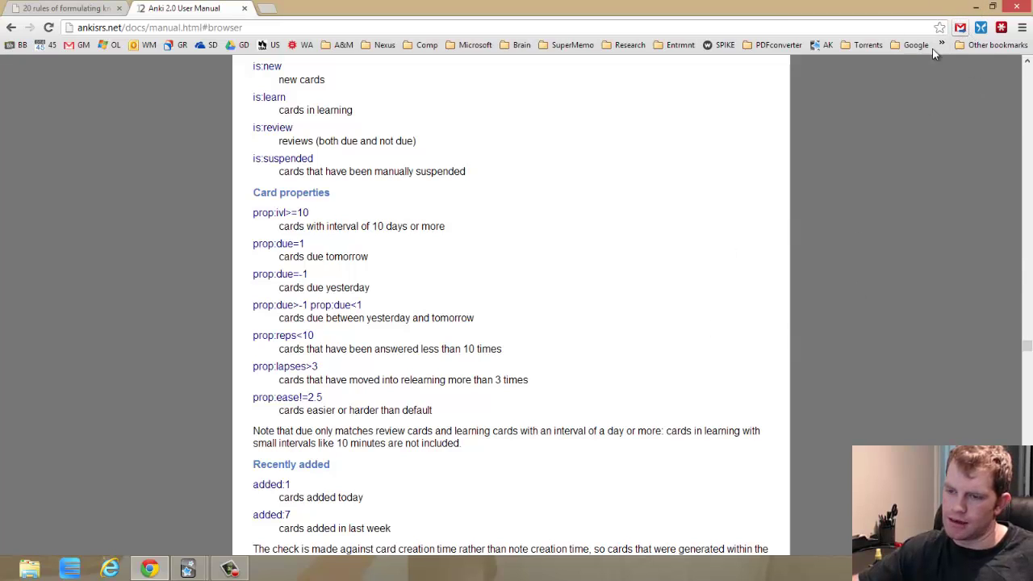
{"action": "left_click", "coordinate": [977, 7]}
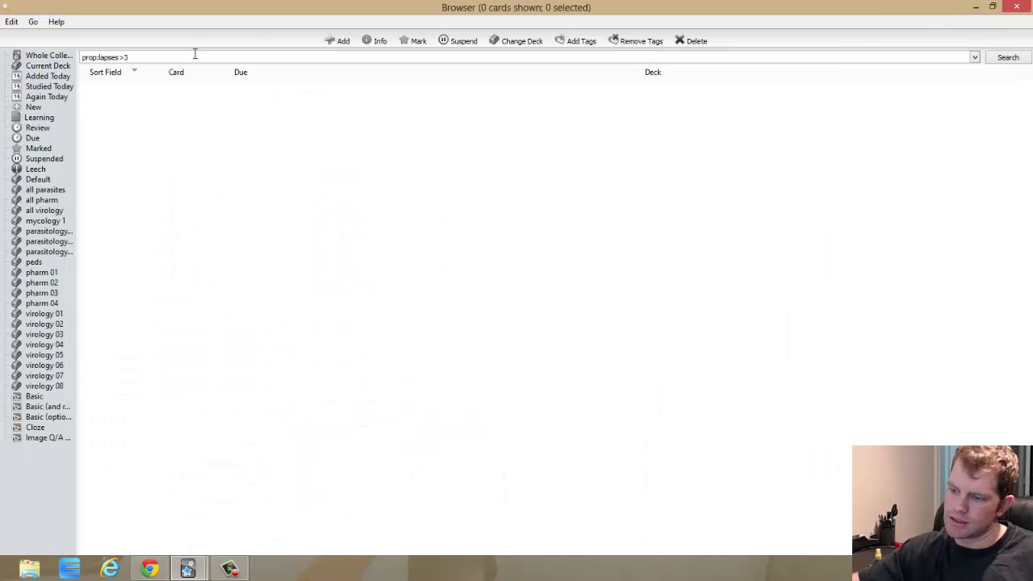
Step: Search the cards for prop:lapses>1, and repeat the search with prop:lapses>2
{"action": "key", "text": "BackSpace"}
{"action": "type", "text": "1"}
{"action": "key", "text": "Return"}
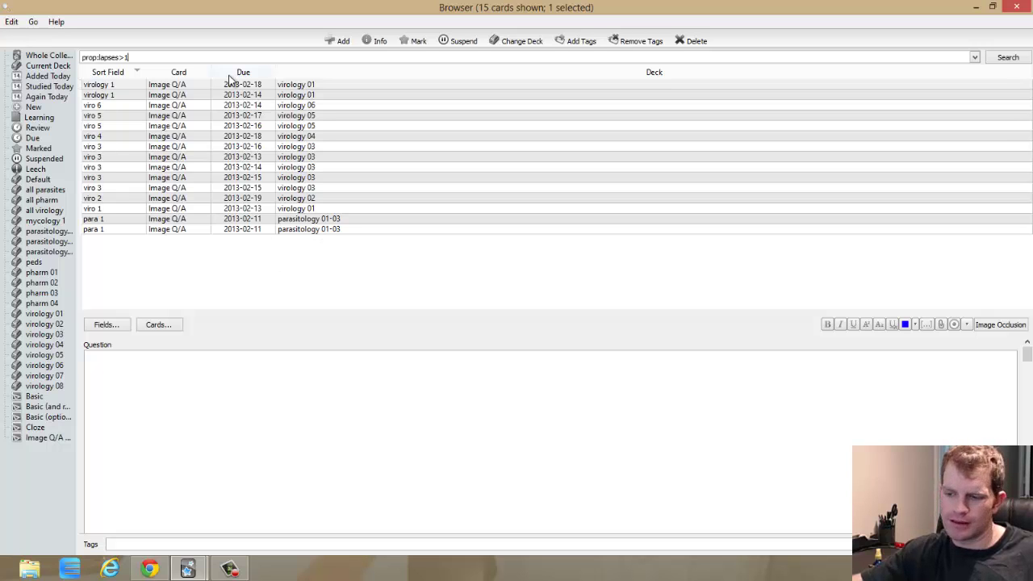
{"action": "key", "text": "BackSpace"}
{"action": "type", "text": "2"}
{"action": "key", "text": "Return"}
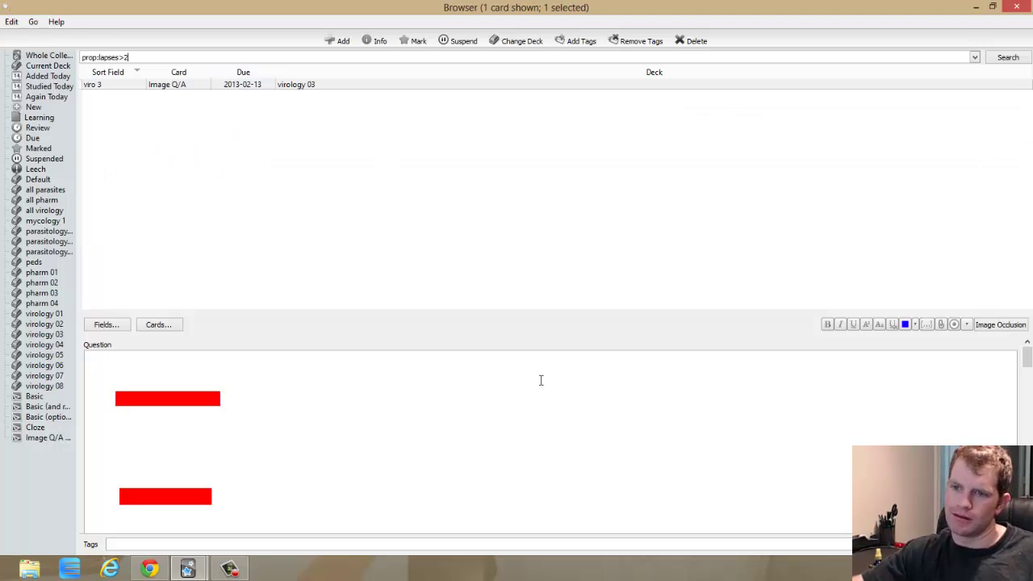
Step: Examine the fields of the viro 3 card, from its question to its header, and close the card browser
{"action": "scroll", "coordinate": [396, 454], "scroll_direction": "down", "scroll_amount": 5}
{"action": "scroll", "coordinate": [397, 445], "scroll_direction": "up", "scroll_amount": 5}
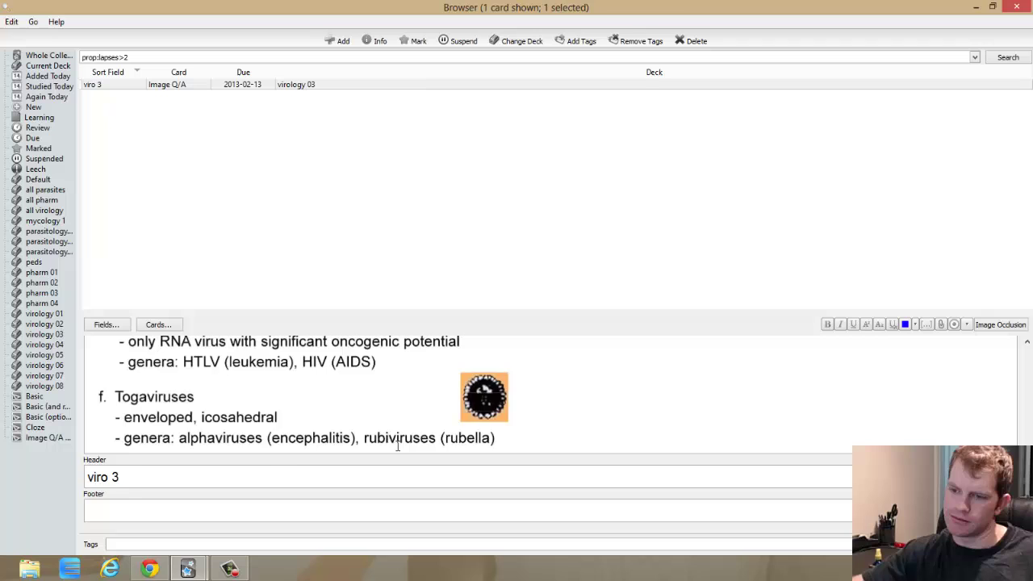
{"action": "scroll", "coordinate": [397, 446], "scroll_direction": "up", "scroll_amount": 1}
{"action": "scroll", "coordinate": [397, 445], "scroll_direction": "down", "scroll_amount": 1}
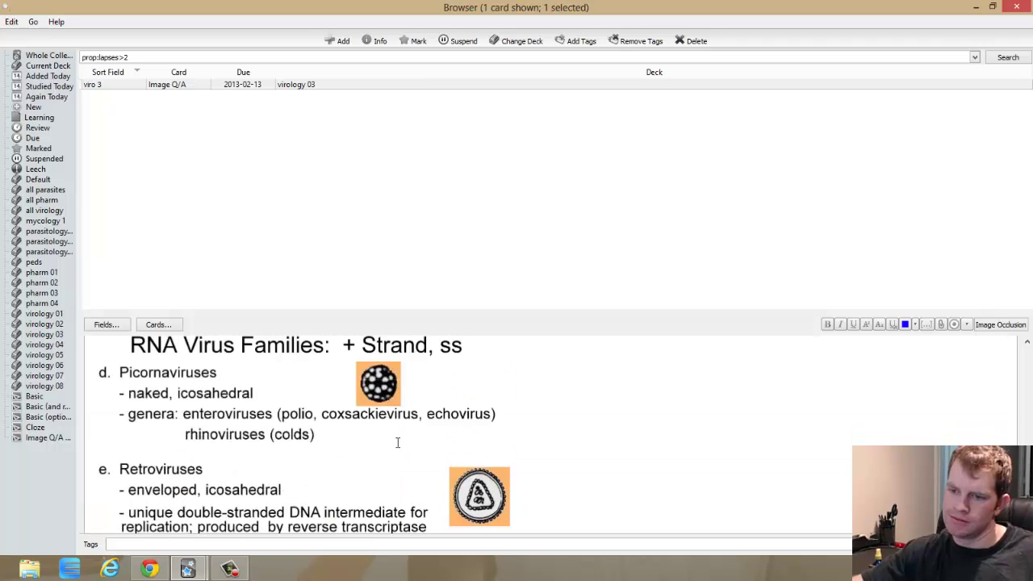
{"action": "scroll", "coordinate": [397, 443], "scroll_direction": "down", "scroll_amount": 10}
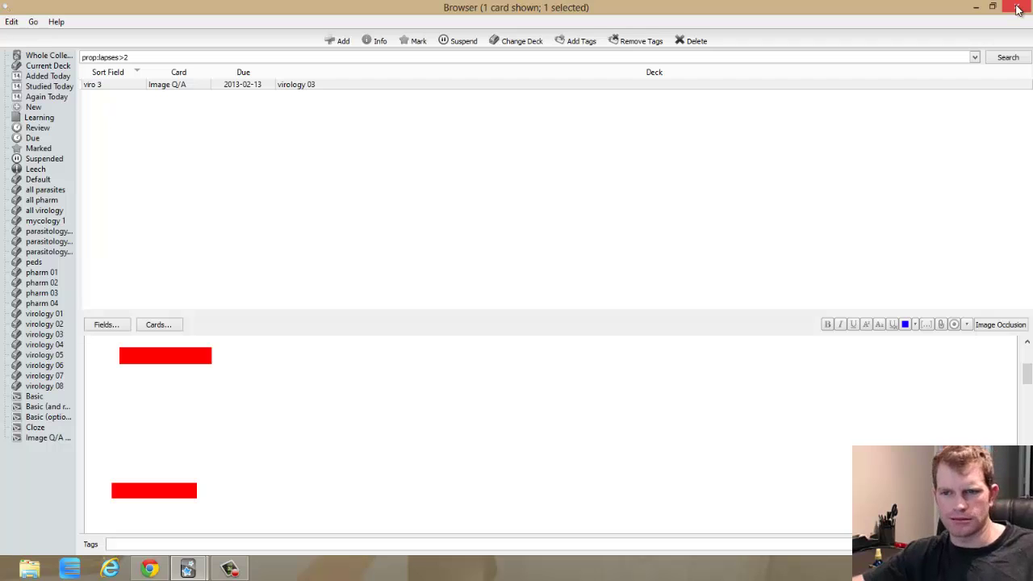
{"action": "left_click", "coordinate": [1018, 8]}
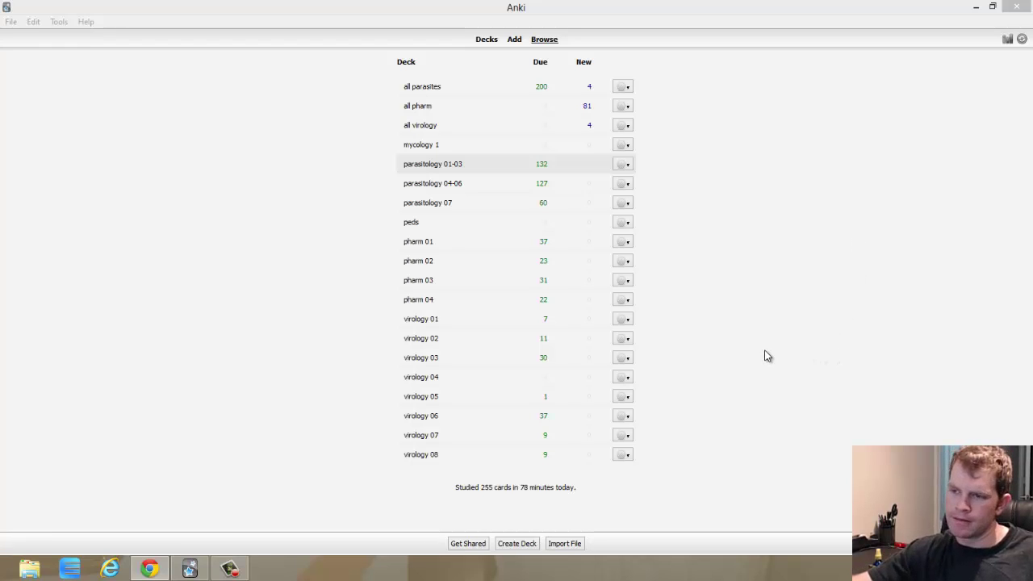
Step: Switch to Chrome and read through the SuperMemo article on the twenty rules of formulating knowledge down to rule 8 on graphic deletion
{"action": "left_click", "coordinate": [148, 570]}
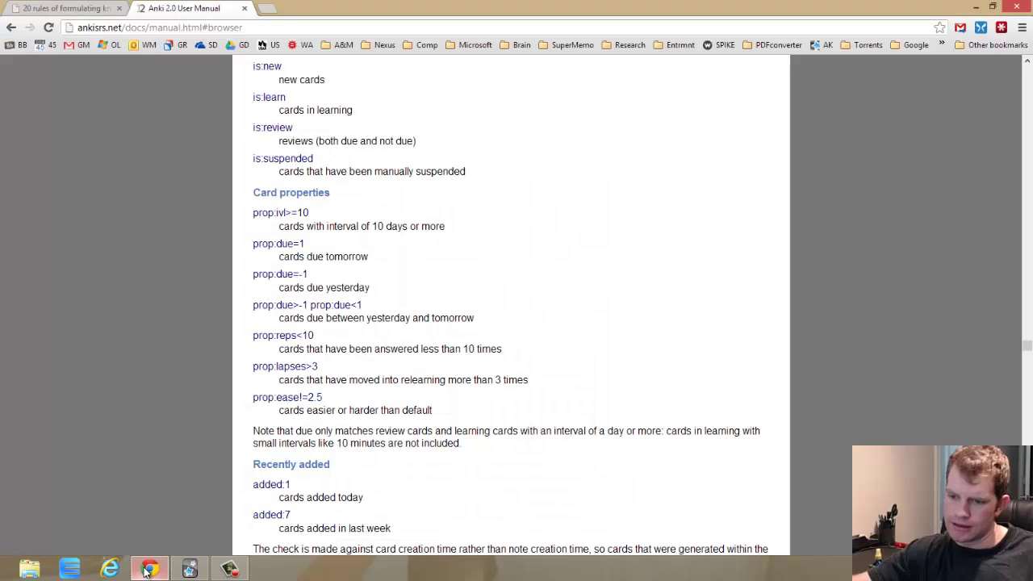
{"action": "left_click", "coordinate": [78, 8]}
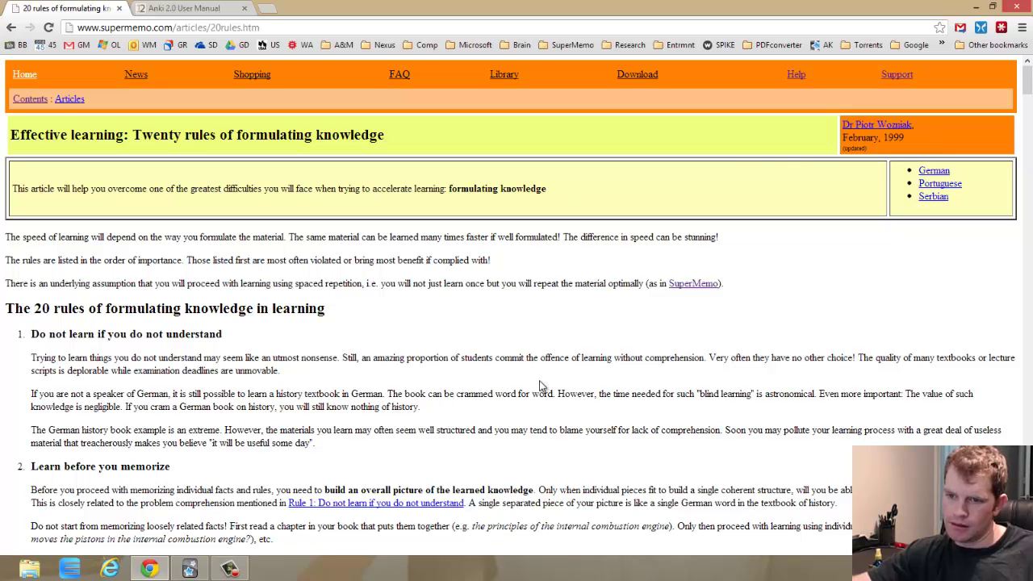
{"action": "scroll", "coordinate": [540, 385], "scroll_direction": "down", "scroll_amount": 2}
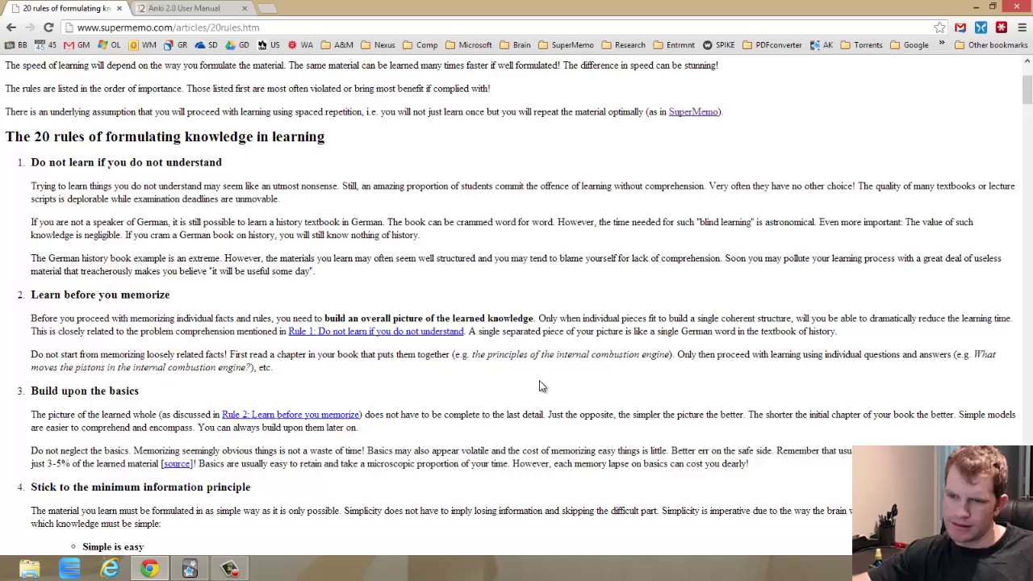
{"action": "scroll", "coordinate": [541, 386], "scroll_direction": "down", "scroll_amount": 12}
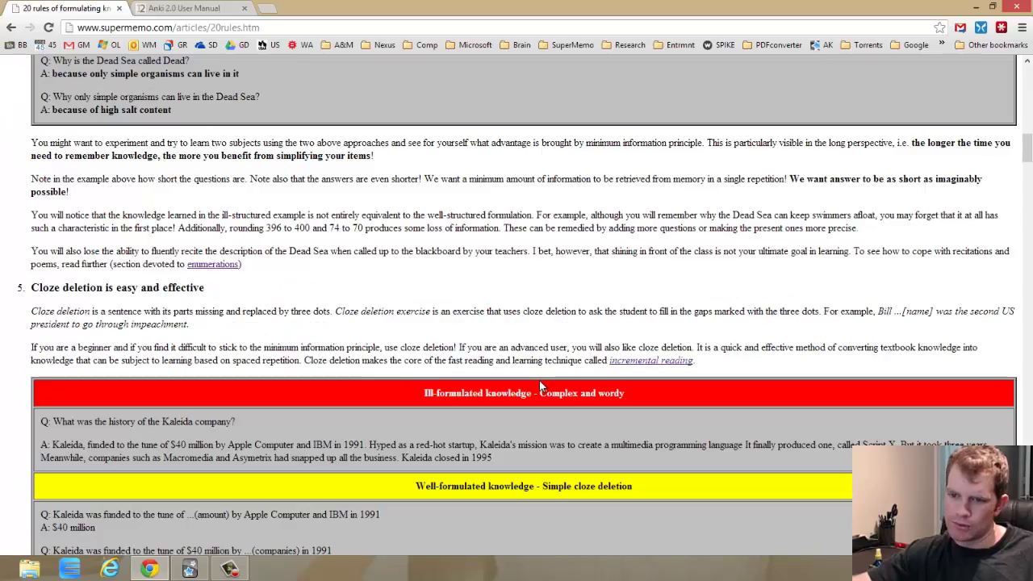
{"action": "scroll", "coordinate": [541, 385], "scroll_direction": "down", "scroll_amount": 7}
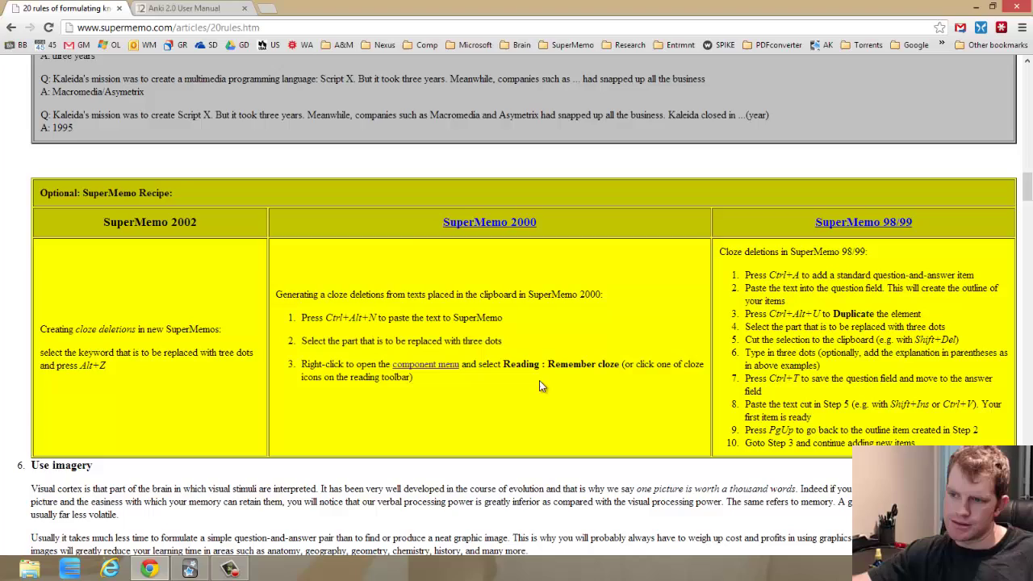
{"action": "scroll", "coordinate": [541, 386], "scroll_direction": "down", "scroll_amount": 8}
{"action": "scroll", "coordinate": [540, 386], "scroll_direction": "down", "scroll_amount": 6}
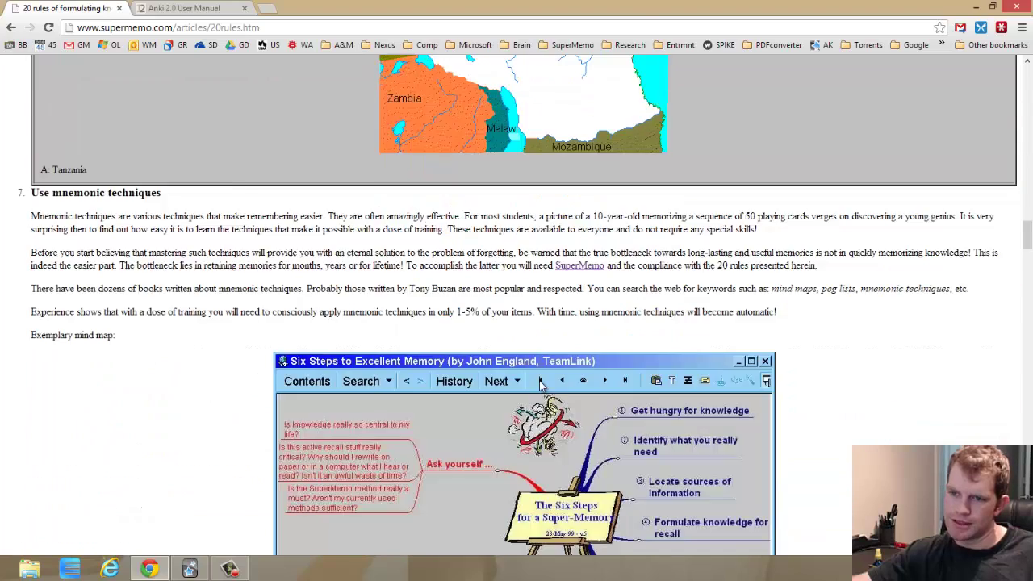
{"action": "scroll", "coordinate": [230, 352], "scroll_direction": "down", "scroll_amount": 4}
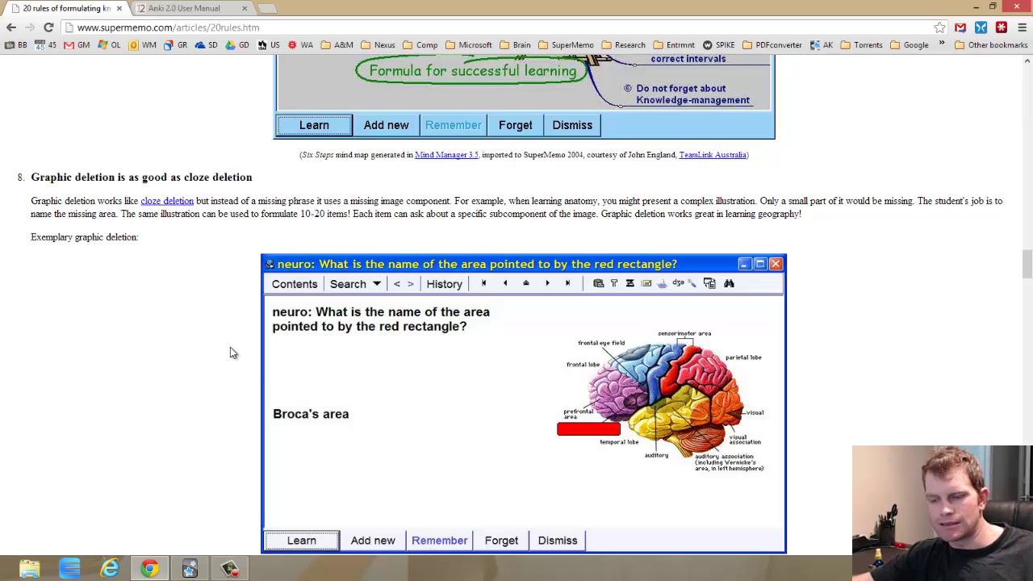
Step: Read the rest of the SuperMemo article from rule 8 on graphic deletion to the summary of the twenty rules, and return to its beginning
{"action": "scroll", "coordinate": [229, 353], "scroll_direction": "down", "scroll_amount": 4}
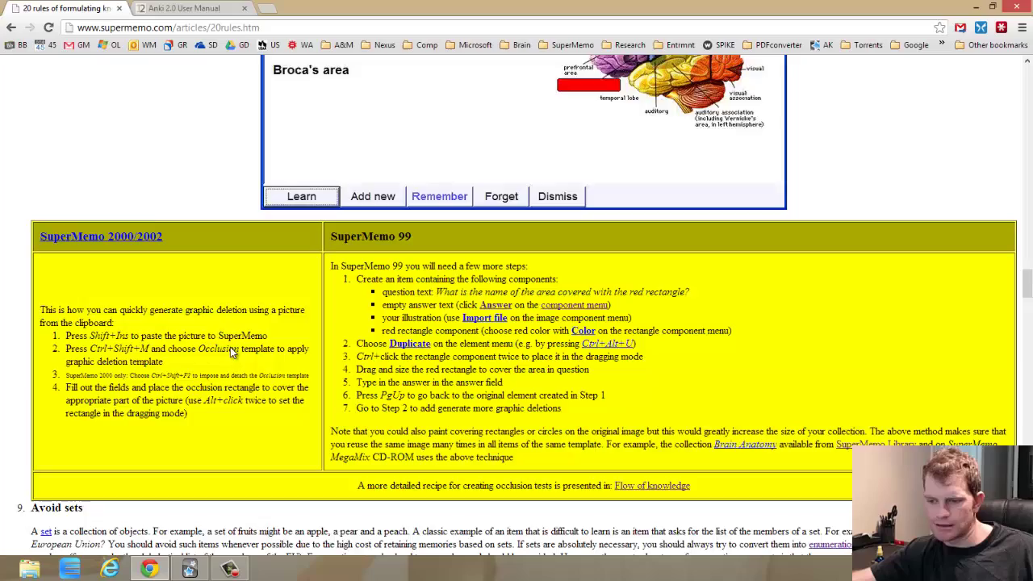
{"action": "scroll", "coordinate": [230, 347], "scroll_direction": "down", "scroll_amount": 2}
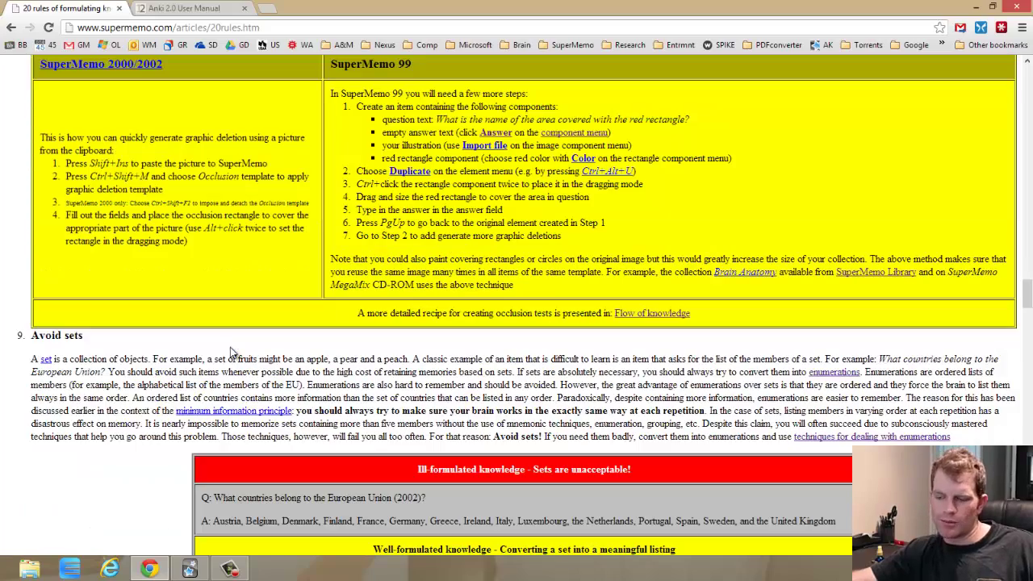
{"action": "scroll", "coordinate": [229, 353], "scroll_direction": "down", "scroll_amount": 15}
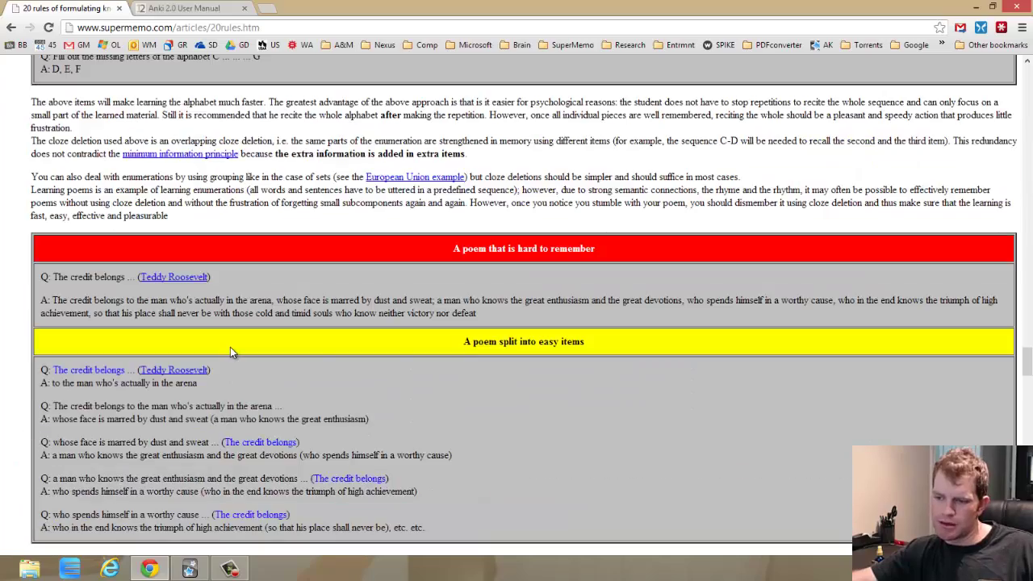
{"action": "scroll", "coordinate": [230, 347], "scroll_direction": "down", "scroll_amount": 6}
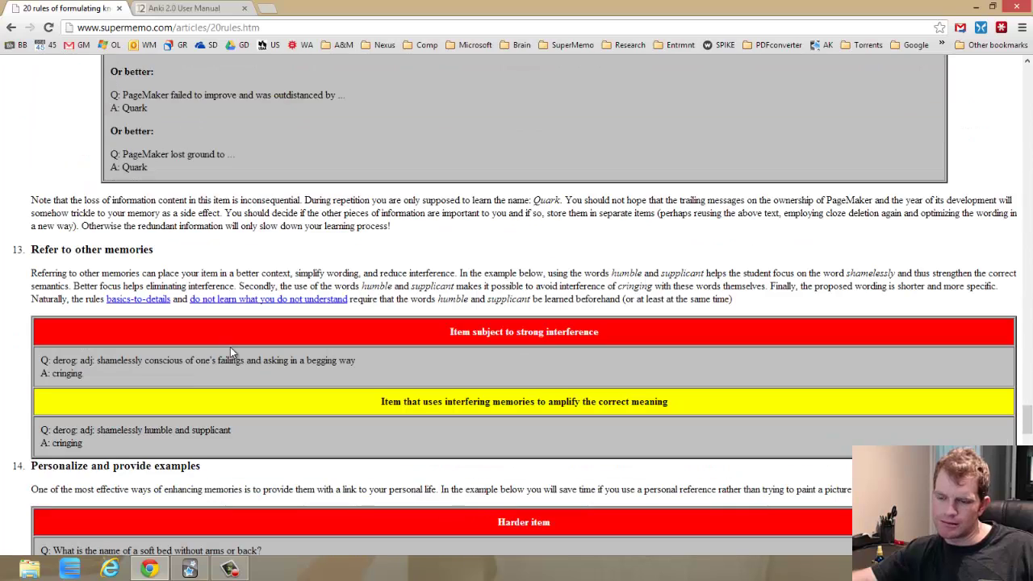
{"action": "scroll", "coordinate": [278, 389], "scroll_direction": "down", "scroll_amount": 4}
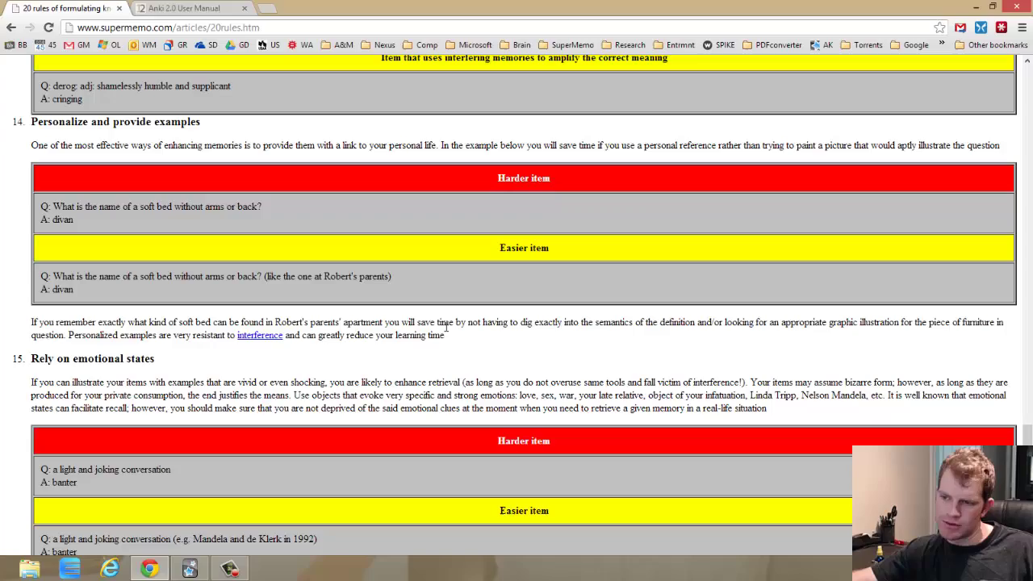
{"action": "scroll", "coordinate": [446, 326], "scroll_direction": "down", "scroll_amount": 15}
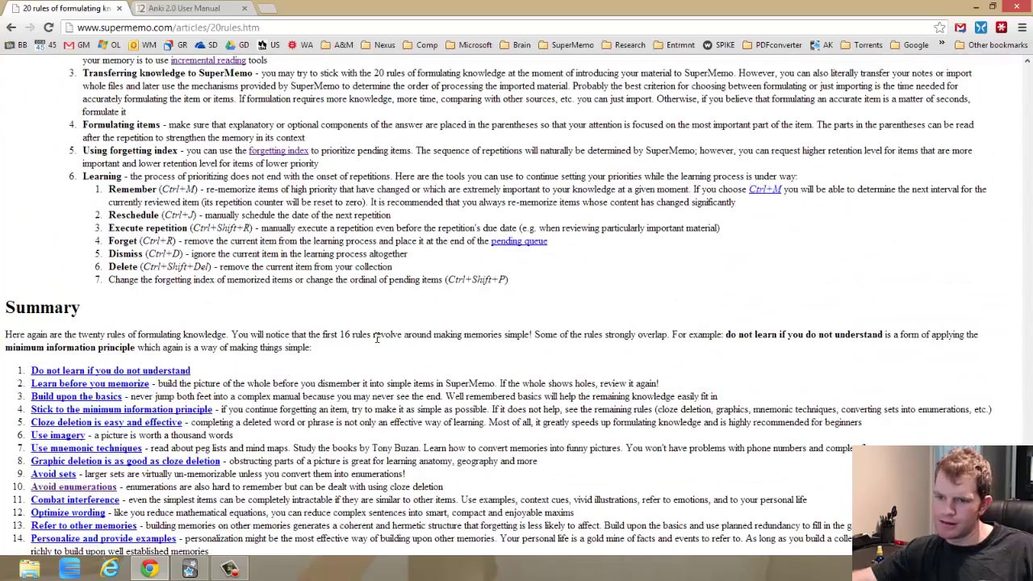
{"action": "scroll", "coordinate": [376, 339], "scroll_direction": "down", "scroll_amount": 3}
{"action": "scroll", "coordinate": [376, 337], "scroll_direction": "up", "scroll_amount": 10}
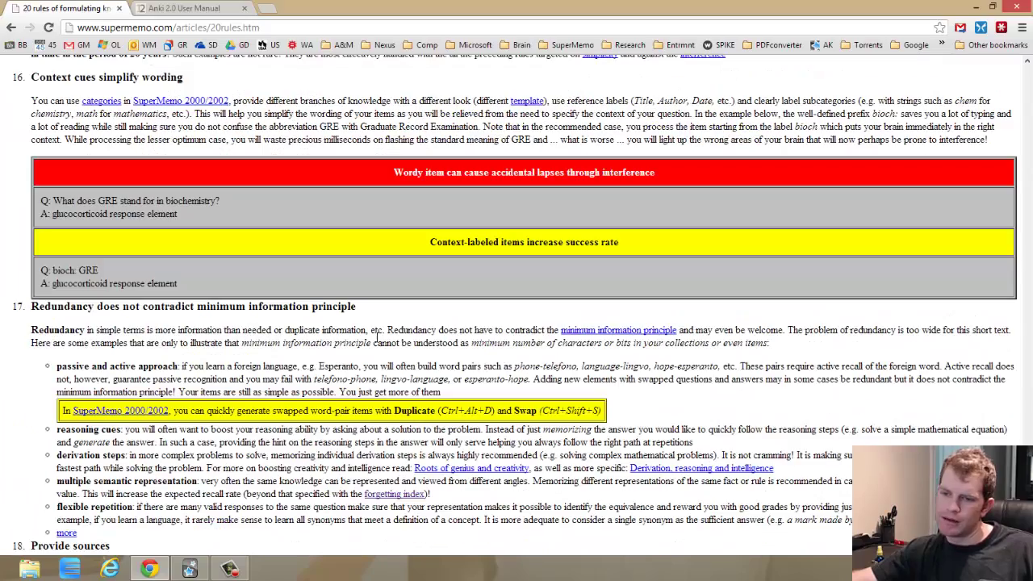
{"action": "key", "text": "Home"}
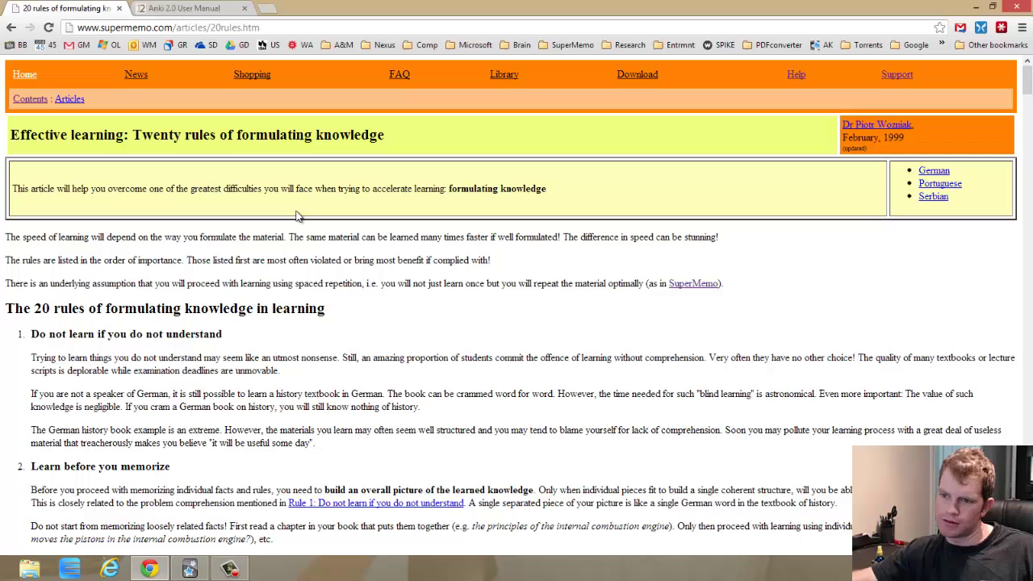
Step: Switch back to Anki and view the review settings in the options of the parasitology 01-03 deck
{"action": "left_click", "coordinate": [978, 8]}
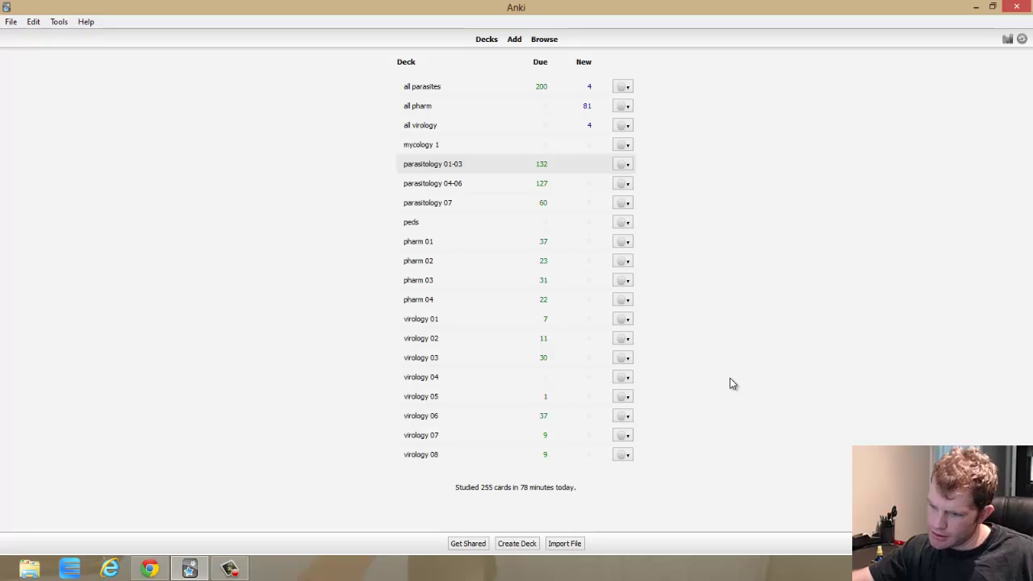
{"action": "left_click", "coordinate": [618, 166]}
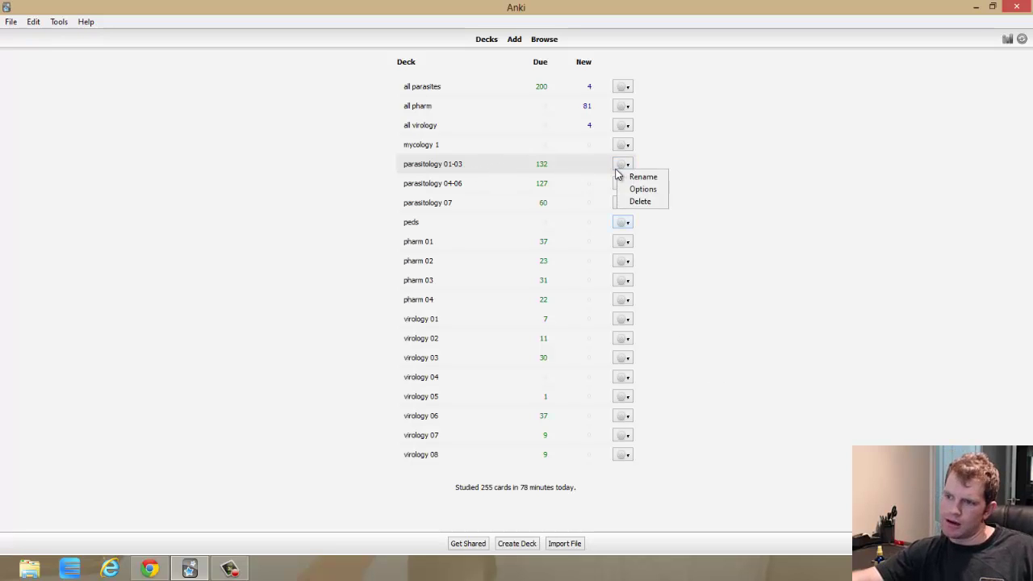
{"action": "left_click", "coordinate": [638, 189]}
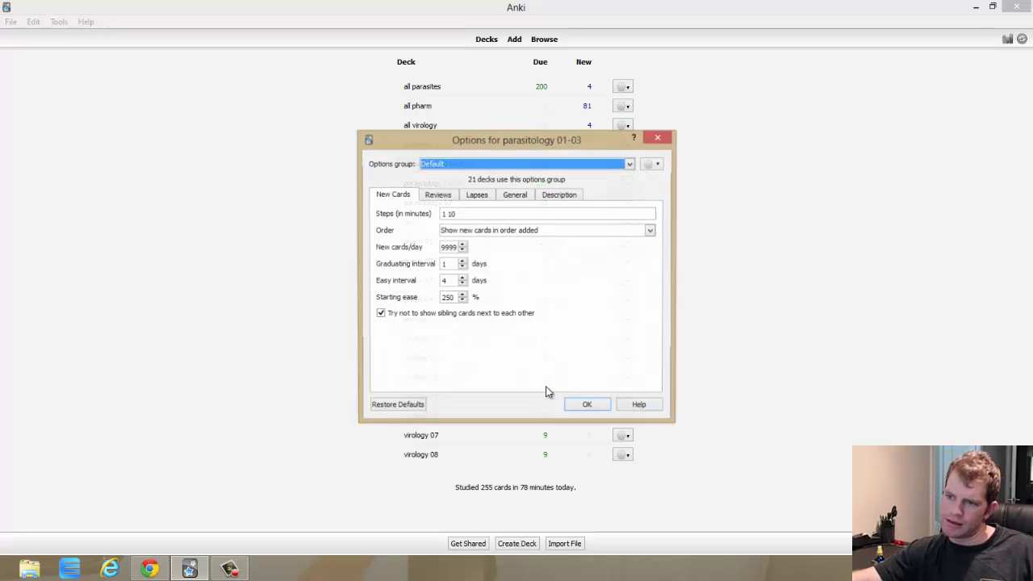
{"action": "left_click", "coordinate": [437, 196]}
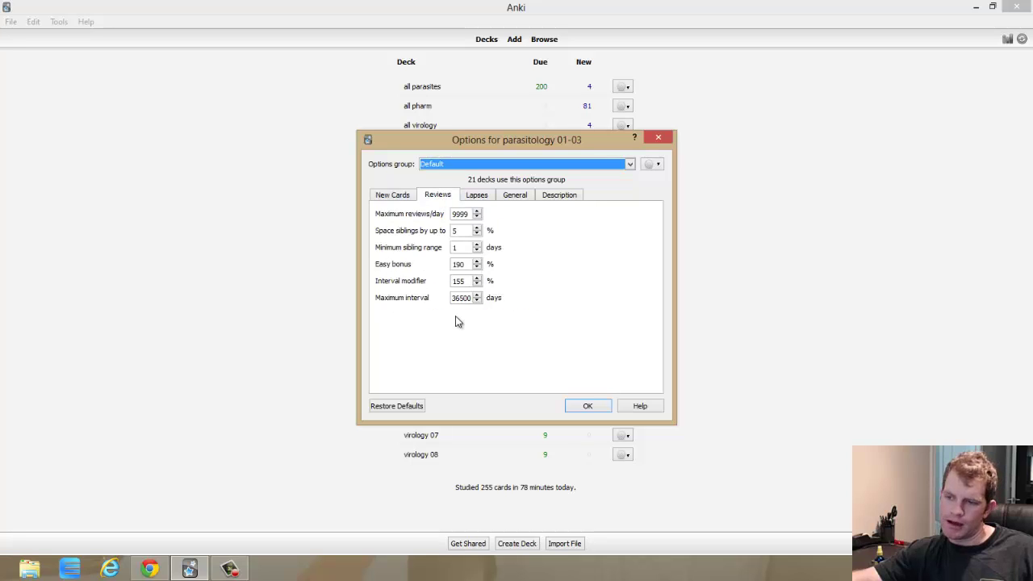